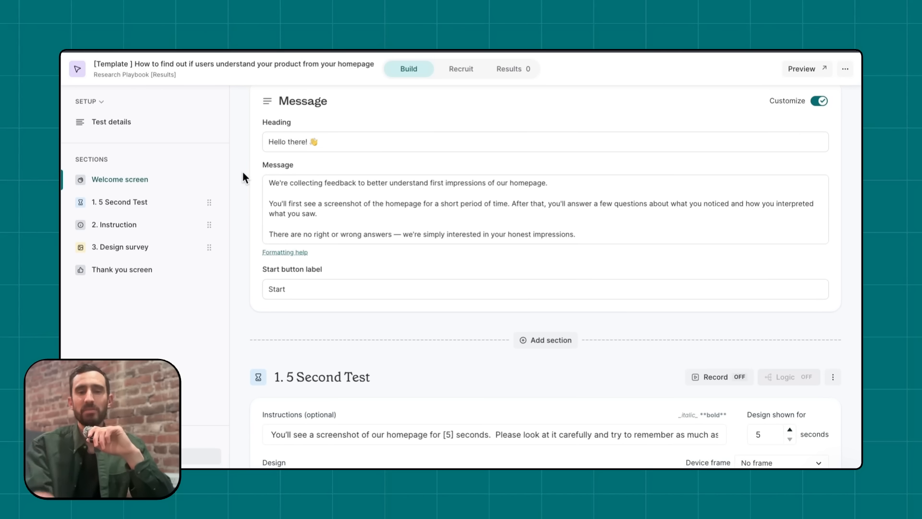
Review the homepage-understanding template from the welcome message through the 5 Second Test and its follow-up questions to the Design survey
scroll(243, 173, down, 5)
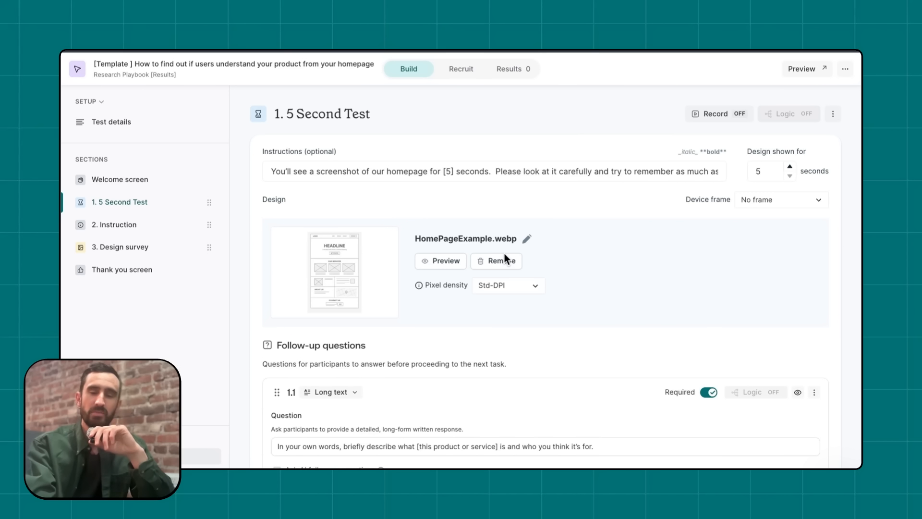
scroll(261, 305, down, 10)
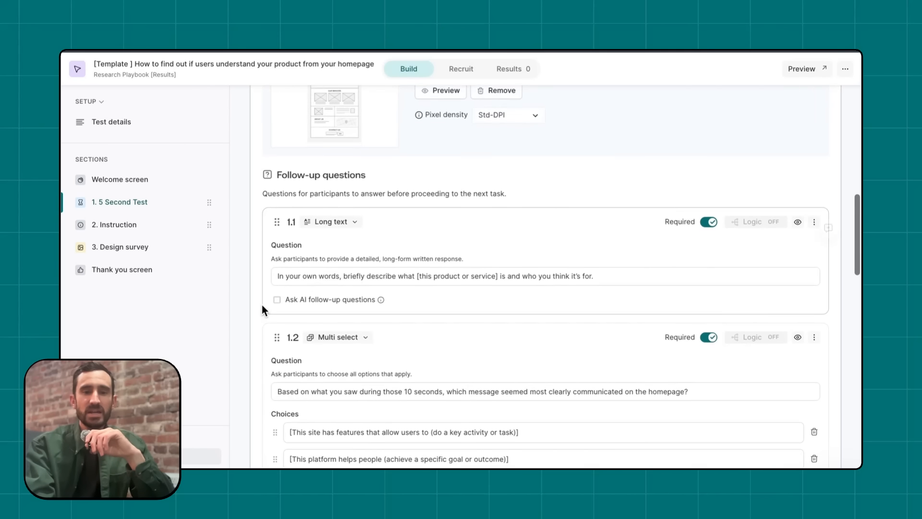
scroll(262, 304, down, 10)
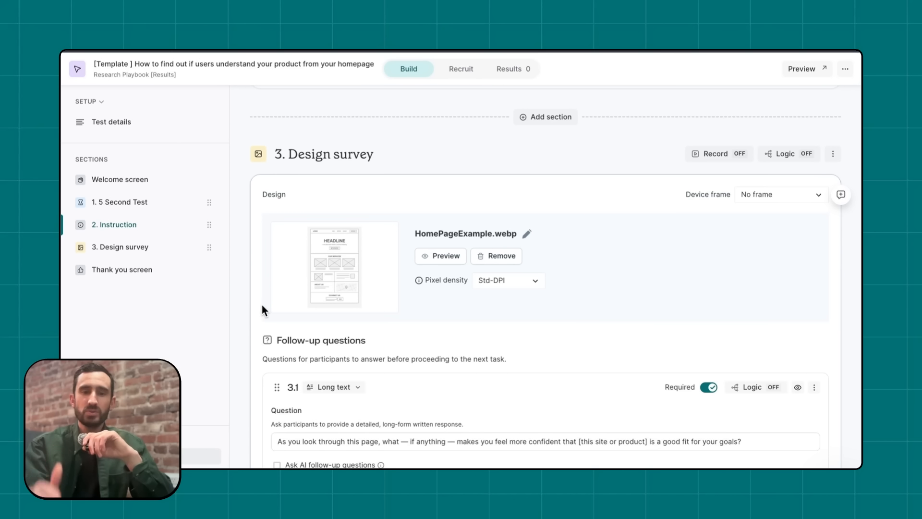
scroll(261, 305, down, 1)
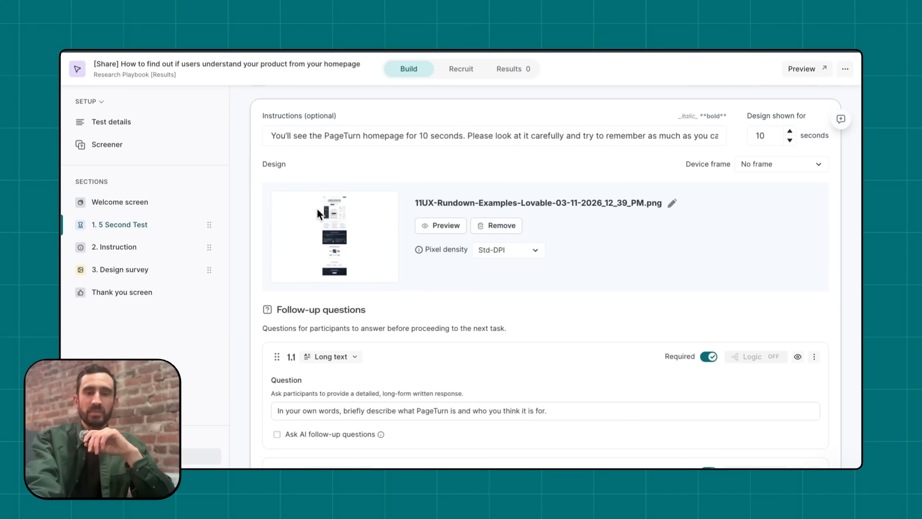
Preview the PageTurn homepage design used in the 5 Second Test section, and close the preview
scroll(493, 287, up, 1)
click(364, 165)
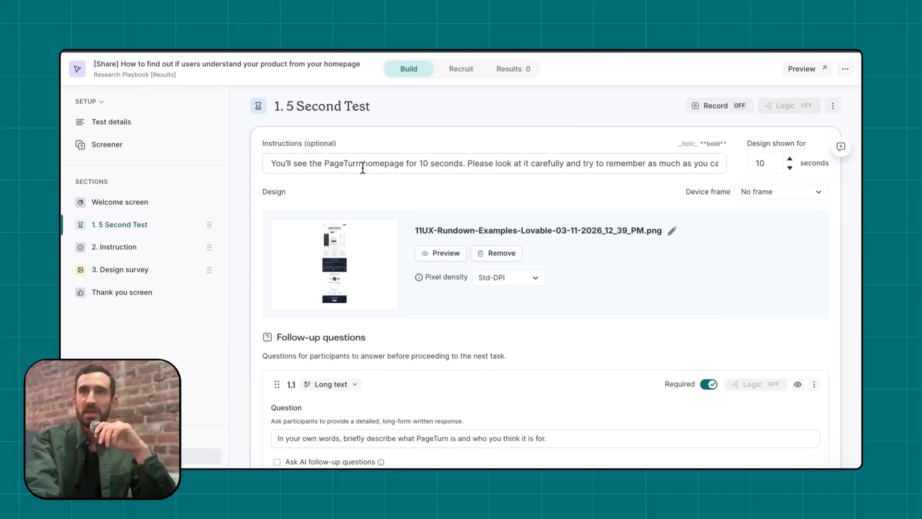
click(455, 256)
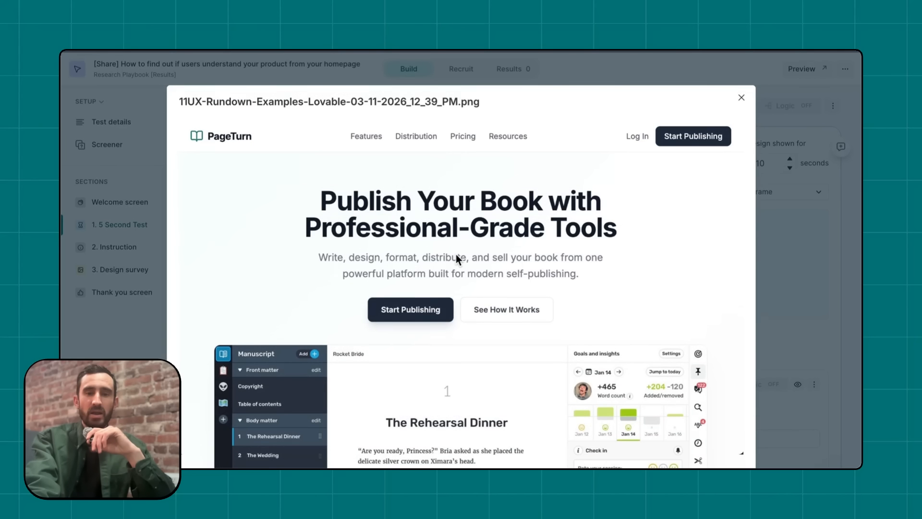
click(743, 98)
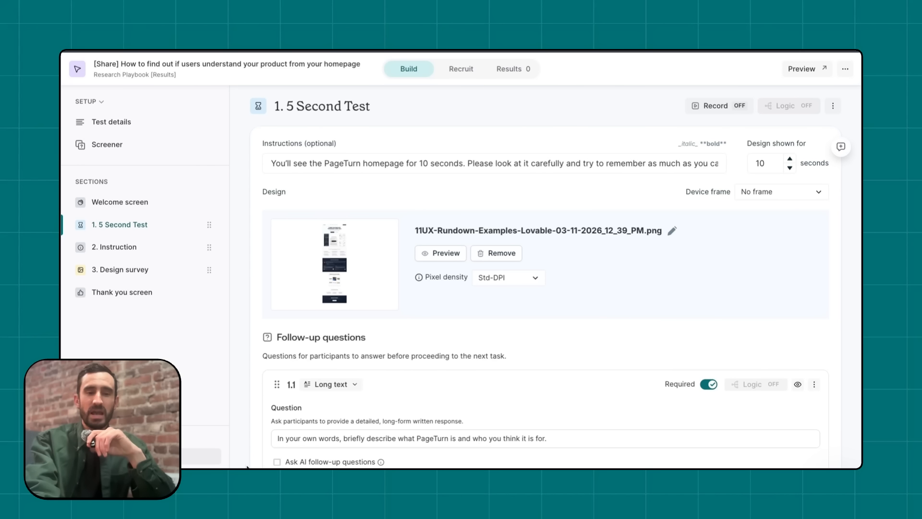
Examine the 5 Second Test follow-up questions 1.1 and 1.2, including the multi-select choices and selection limit
scroll(609, 308, down, 1)
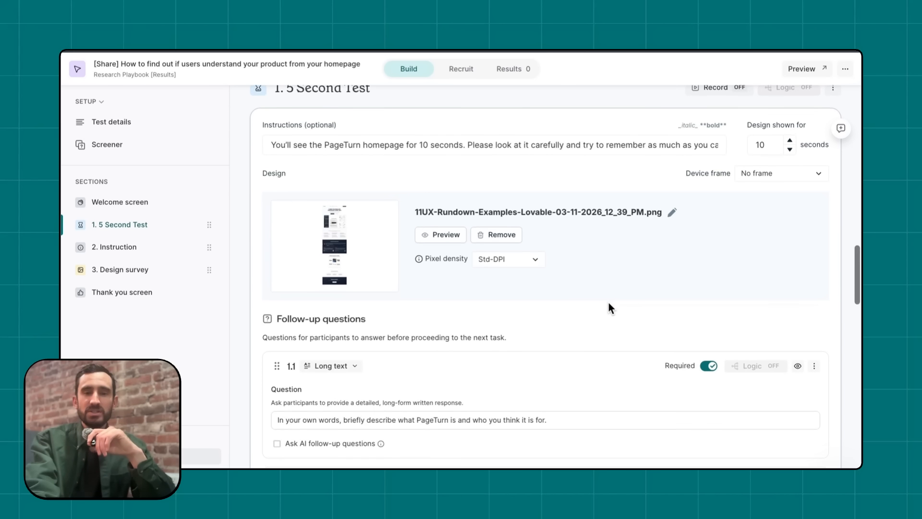
scroll(609, 304, down, 3)
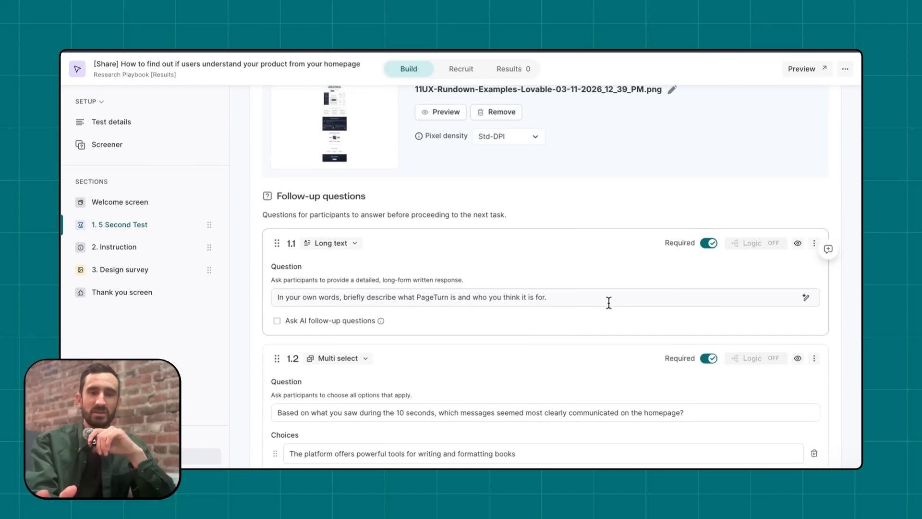
scroll(609, 302, down, 1)
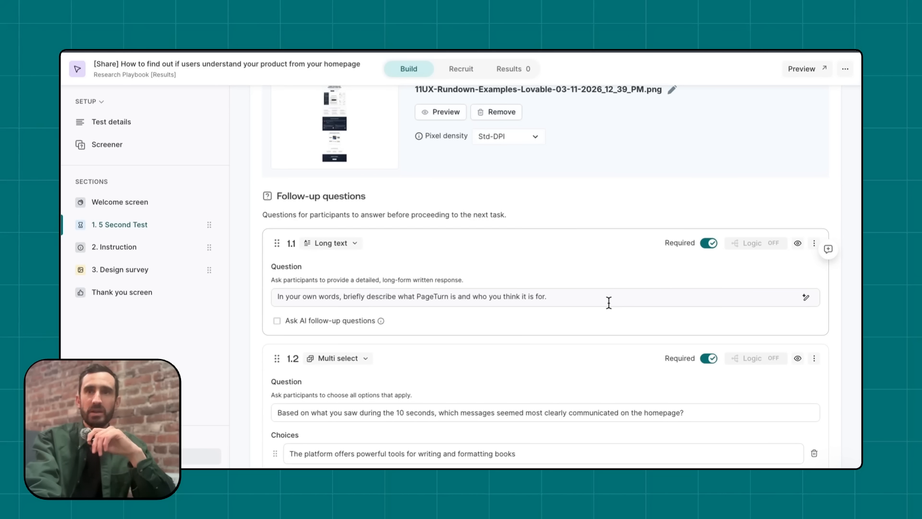
scroll(609, 303, down, 1)
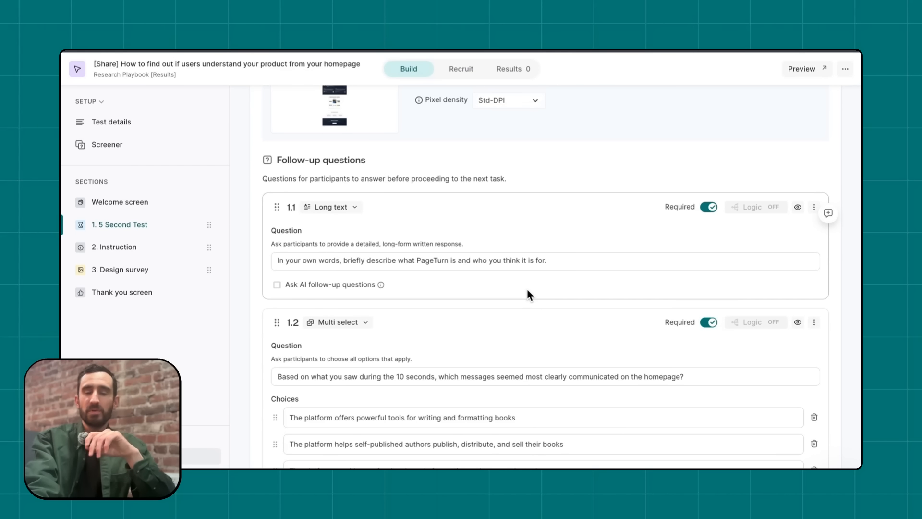
scroll(528, 294, down, 4)
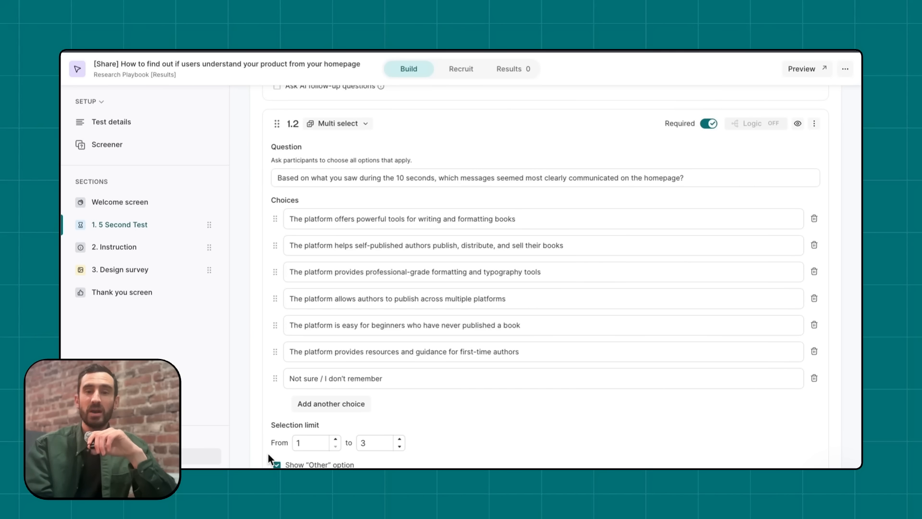
Examine the Instruction message and the Design survey section with its follow-up questions 3.1 to 3.3
scroll(521, 337, down, 20)
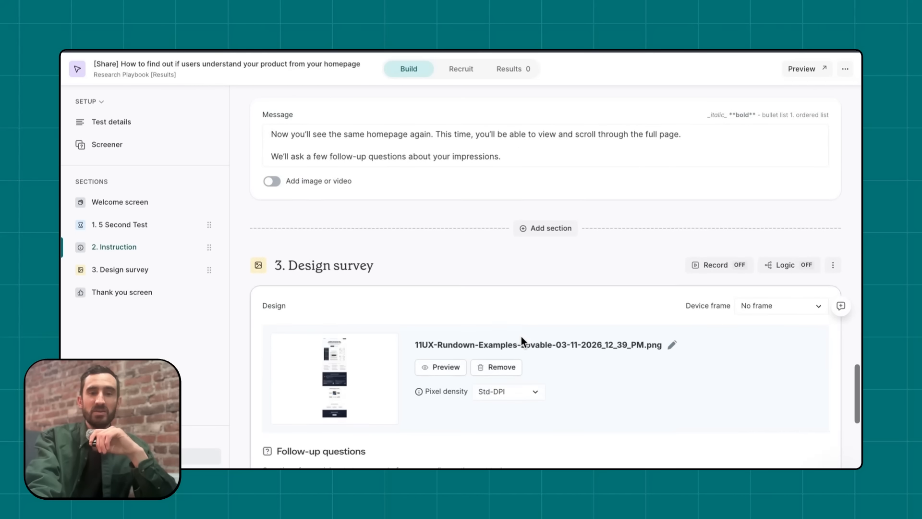
scroll(521, 337, up, 1)
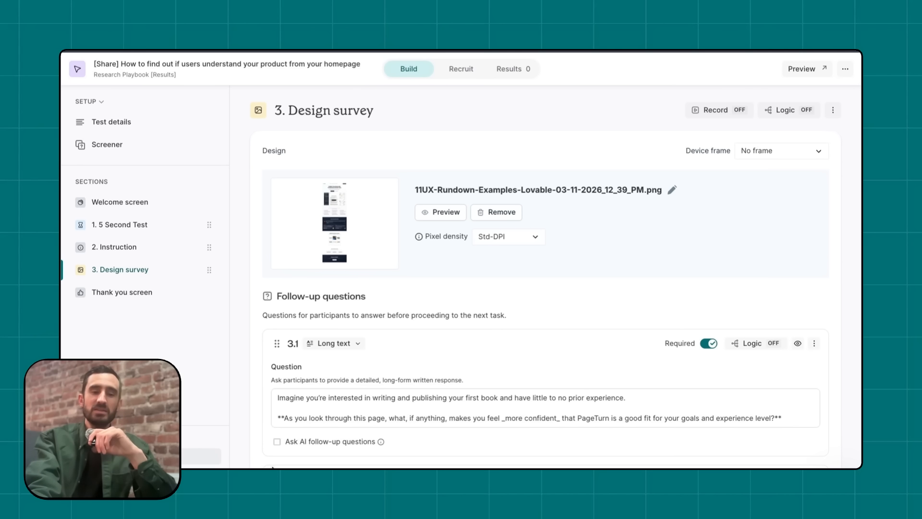
scroll(462, 255, up, 1)
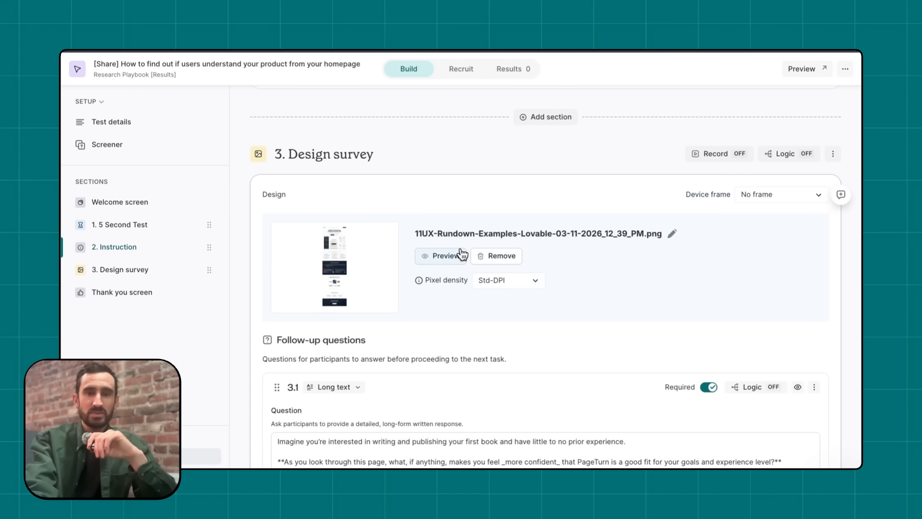
scroll(461, 252, down, 1)
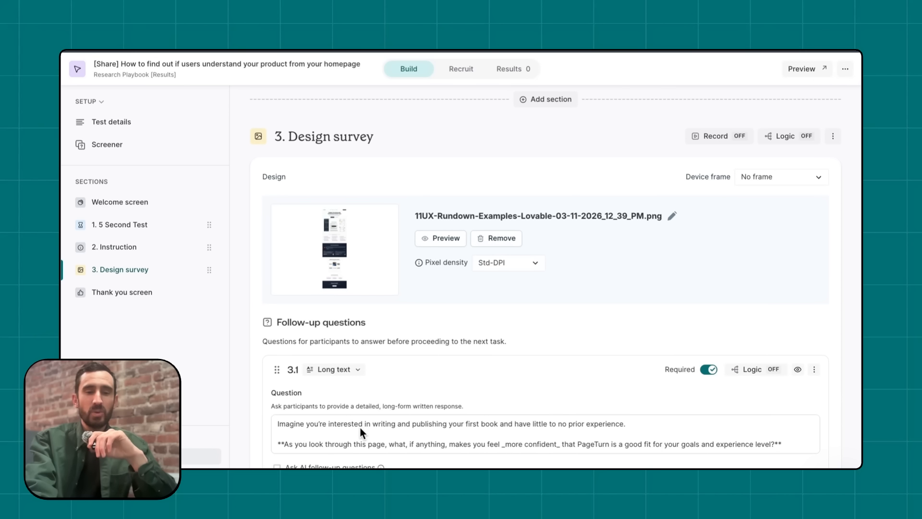
scroll(447, 304, down, 4)
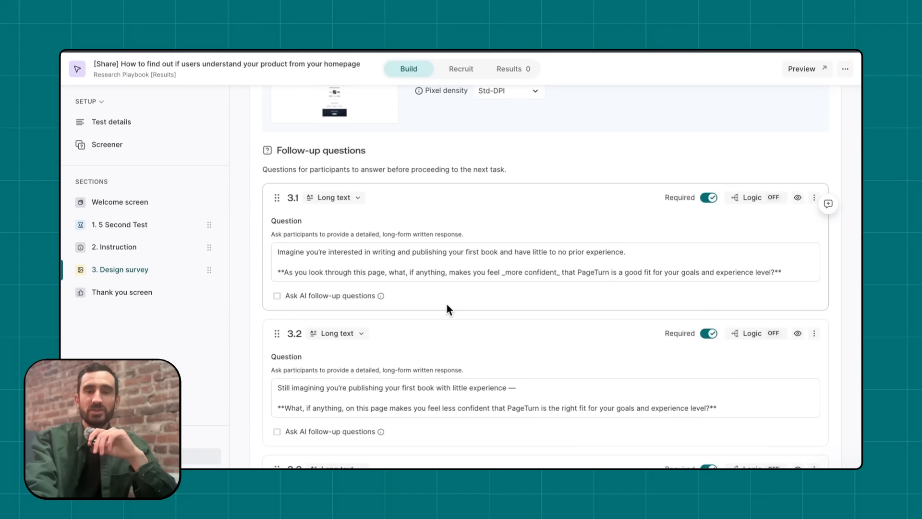
scroll(447, 310, down, 4)
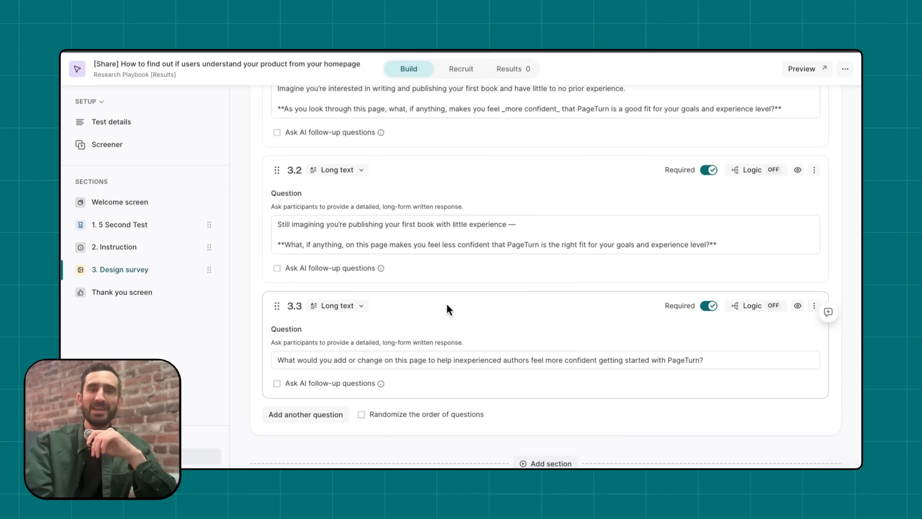
scroll(447, 308, down, 2)
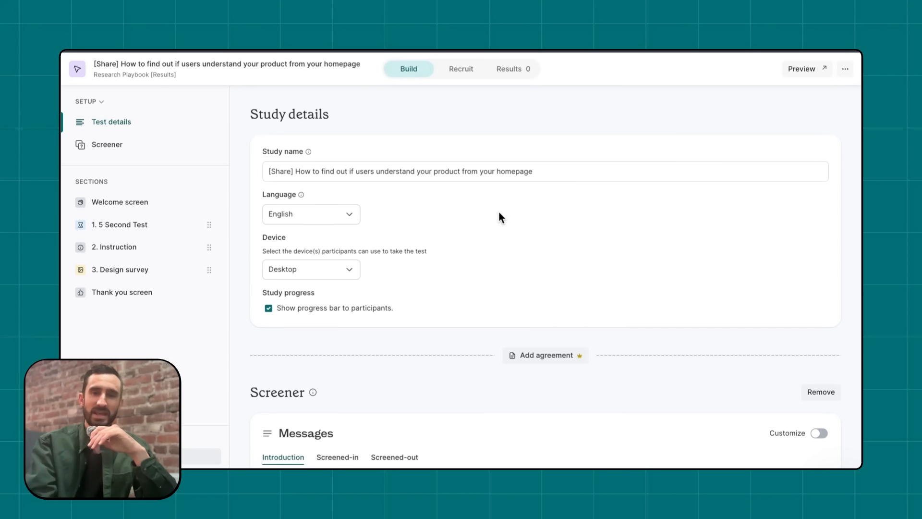
Open a participant order from the Lyssna panel and look through the participant number, location and other demographic filters
click(463, 72)
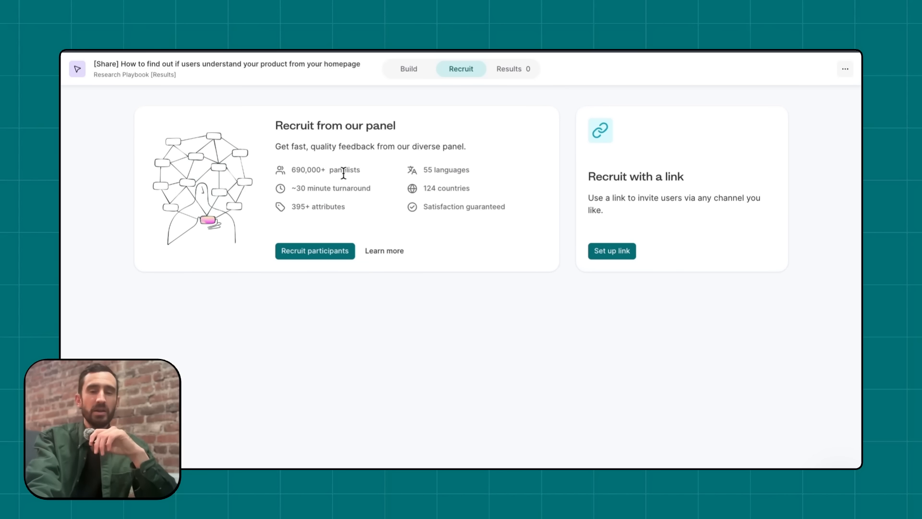
click(325, 254)
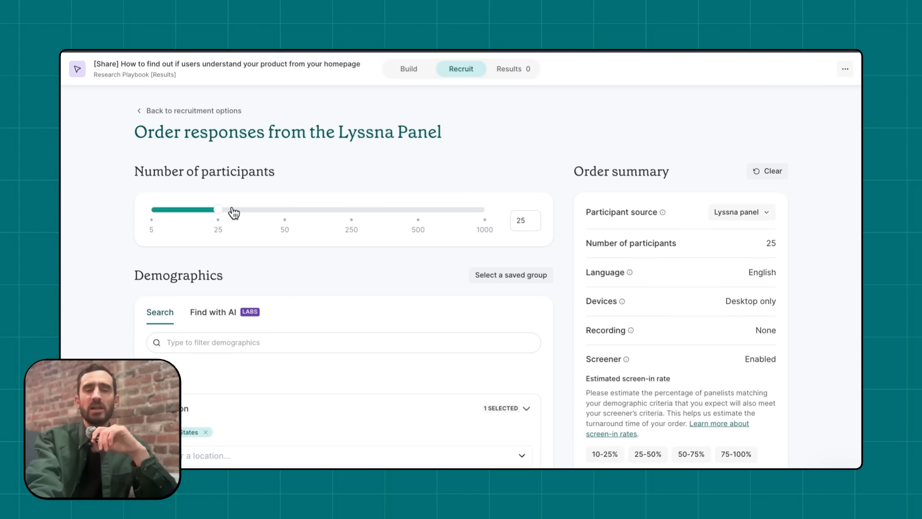
scroll(231, 202, down, 4)
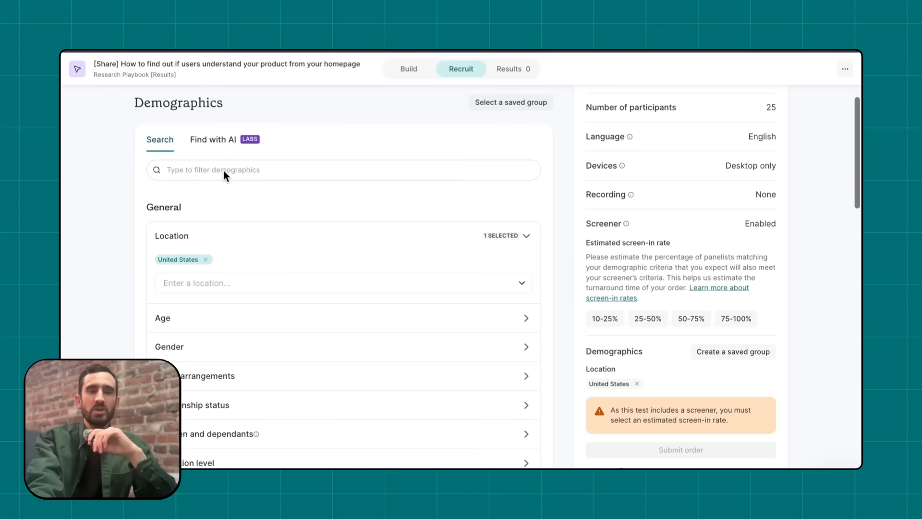
scroll(225, 170, down, 1)
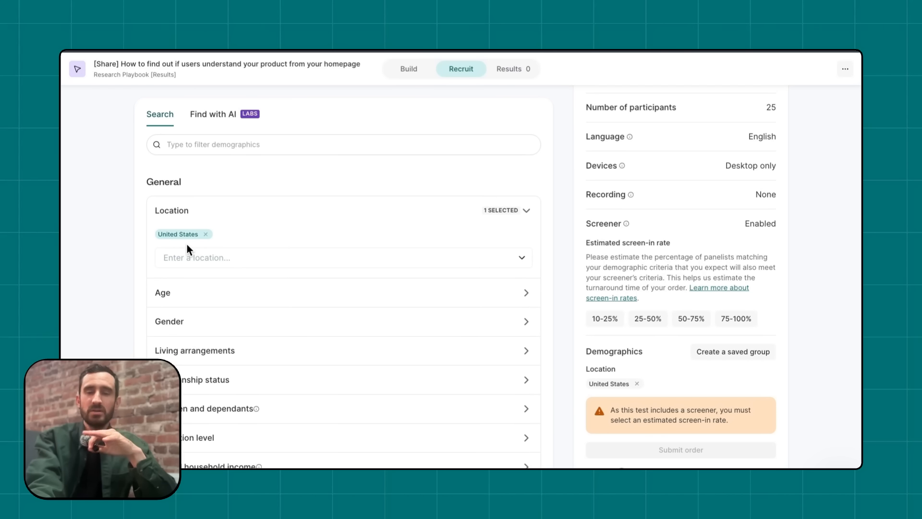
scroll(188, 245, down, 10)
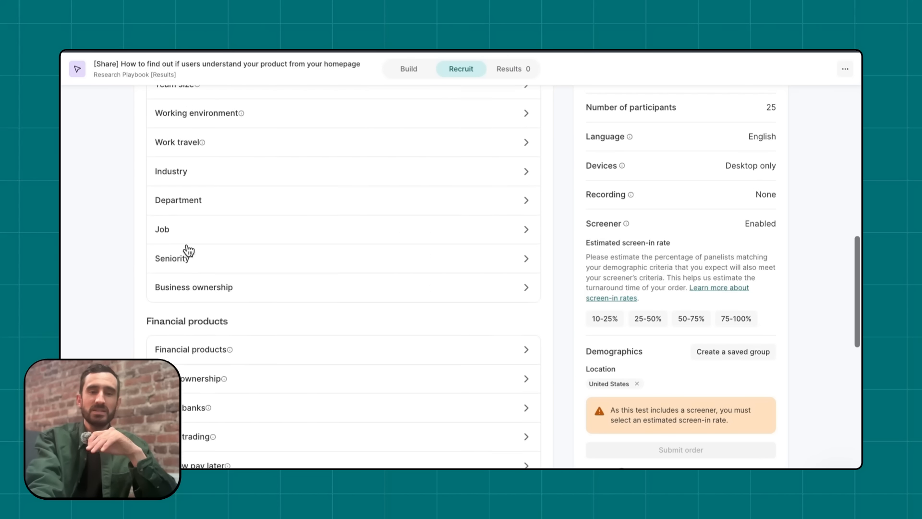
scroll(188, 249, down, 10)
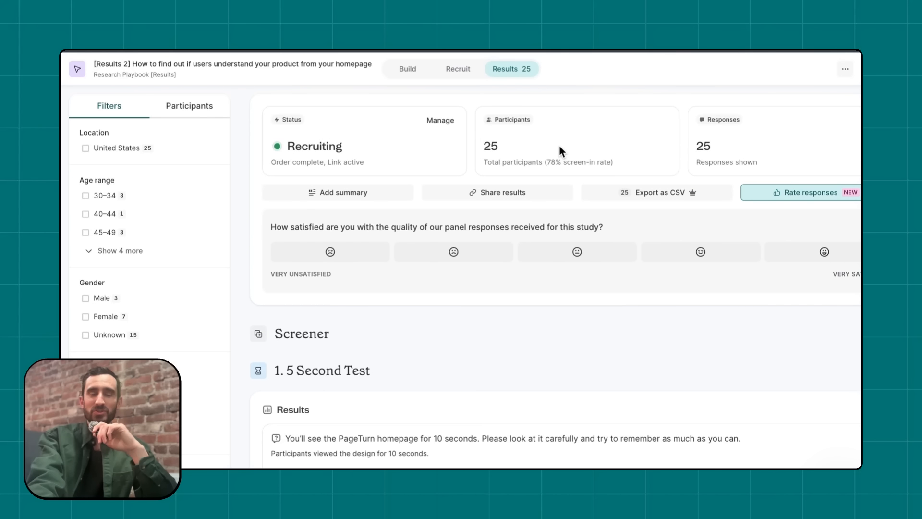
Examine the study results overview, the 5 Second Test design and the written answers to question 1.1
scroll(571, 202, down, 5)
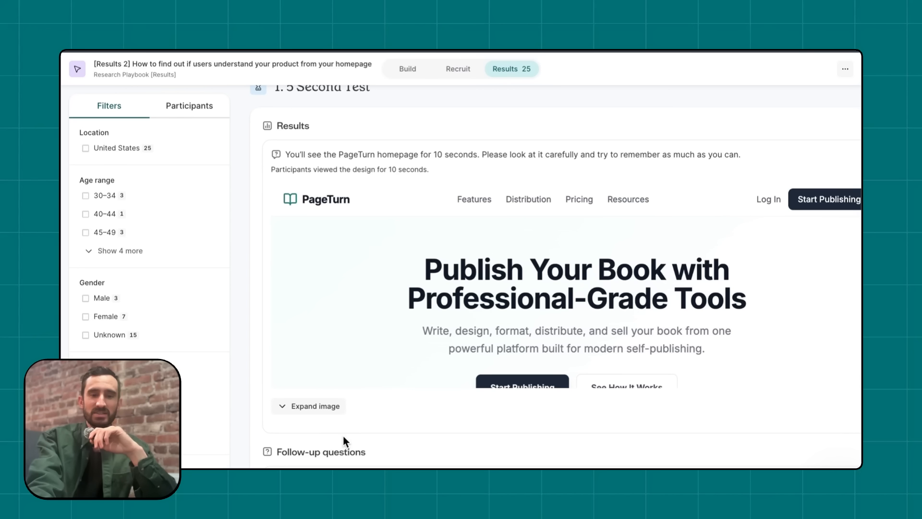
scroll(667, 233, down, 5)
scroll(669, 234, down, 3)
scroll(664, 149, down, 6)
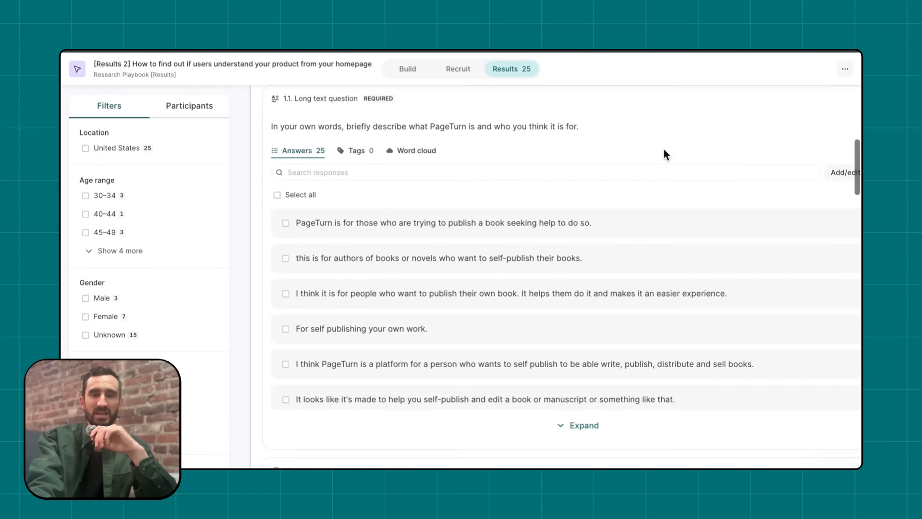
scroll(663, 155, up, 1)
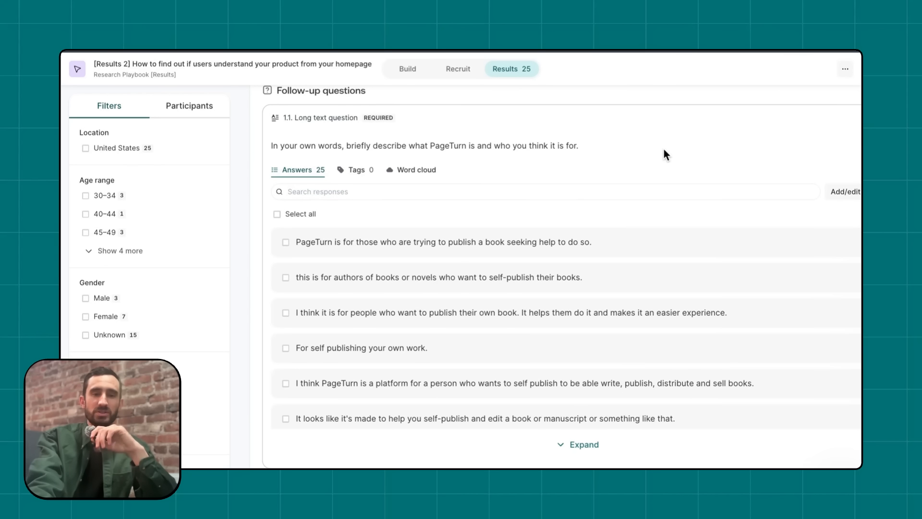
scroll(663, 154, down, 1)
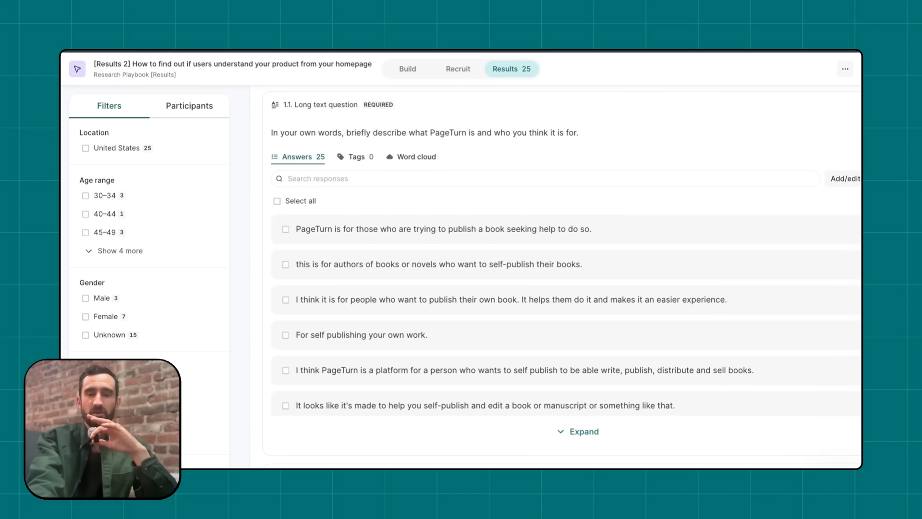
Examine the totals for multi-select question 1.2 on which messages the homepage communicated most clearly
scroll(576, 275, down, 5)
scroll(578, 117, down, 4)
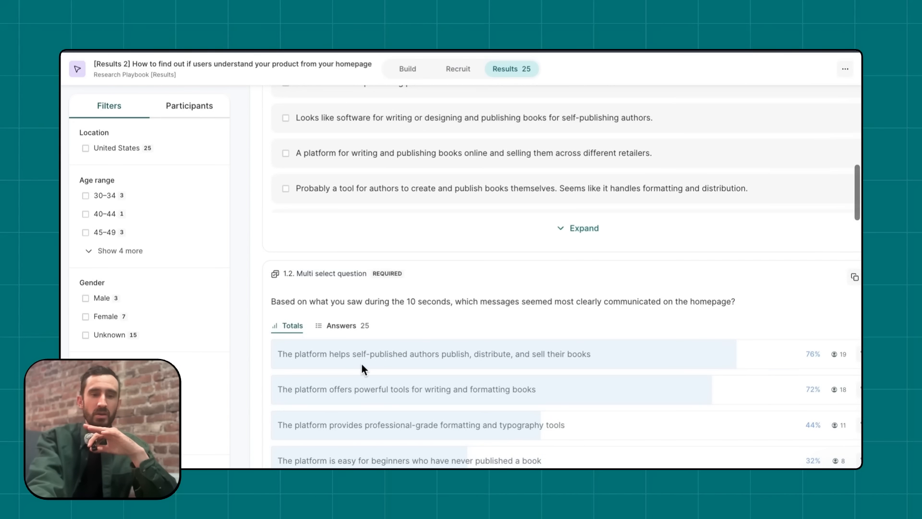
scroll(497, 380, down, 2)
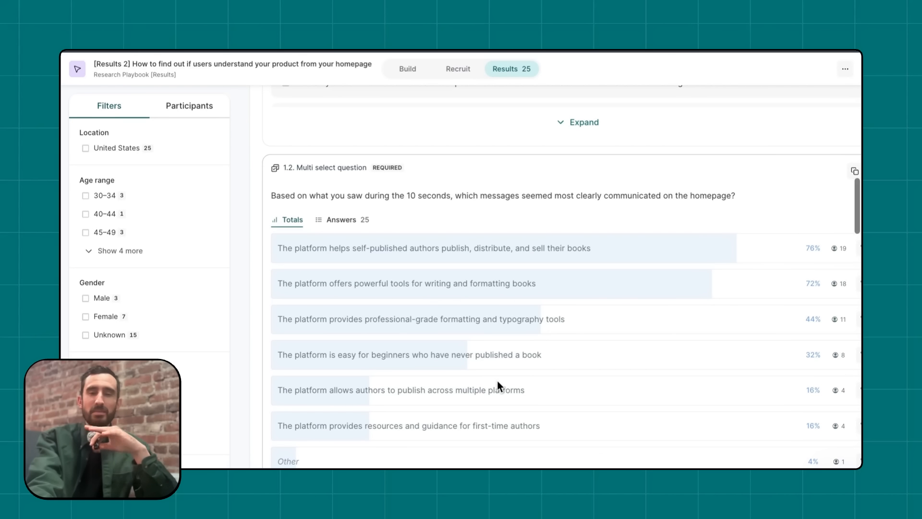
scroll(497, 379, down, 1)
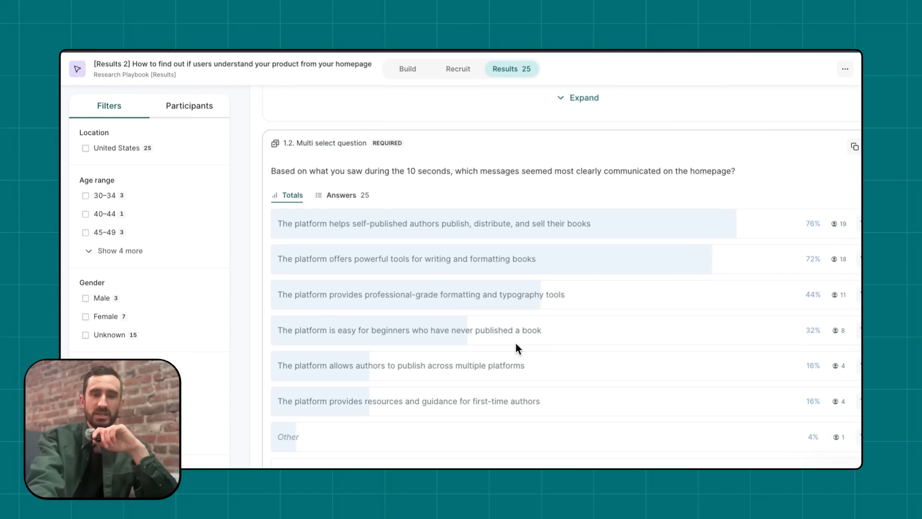
scroll(516, 342, down, 1)
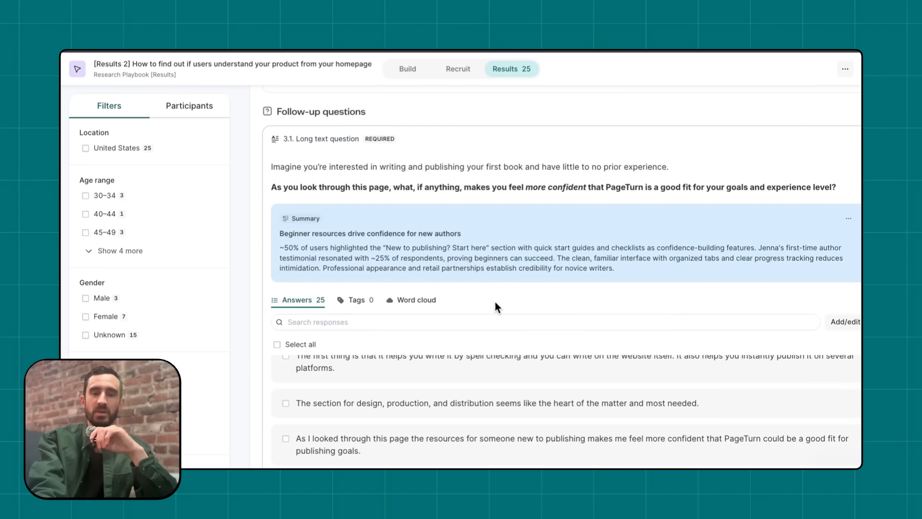
Read the answers to question 3.1 on what makes users more confident, and continue to the question 3.2 summary
scroll(495, 300, down, 10)
scroll(514, 372, down, 5)
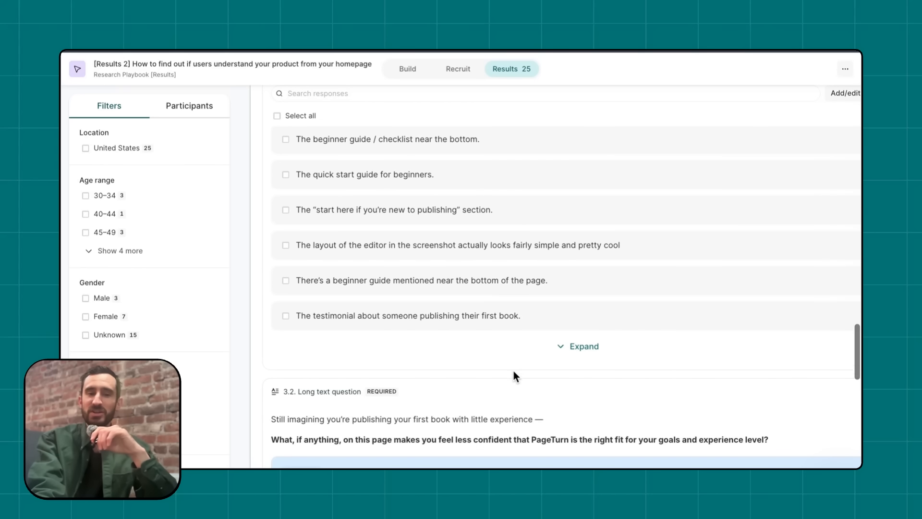
scroll(514, 371, down, 1)
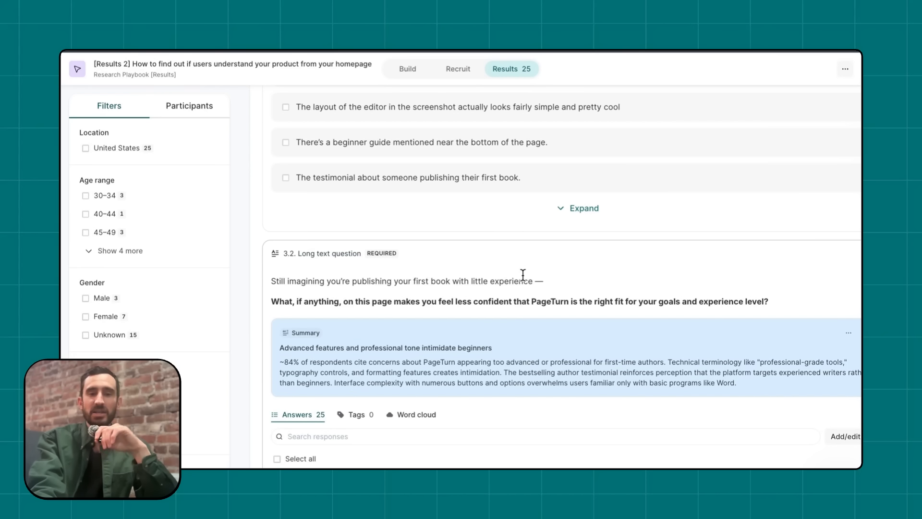
Read the question 3.2 summary and answers on what makes users less confident that PageTurn fits their goals and experience level
scroll(525, 272, down, 2)
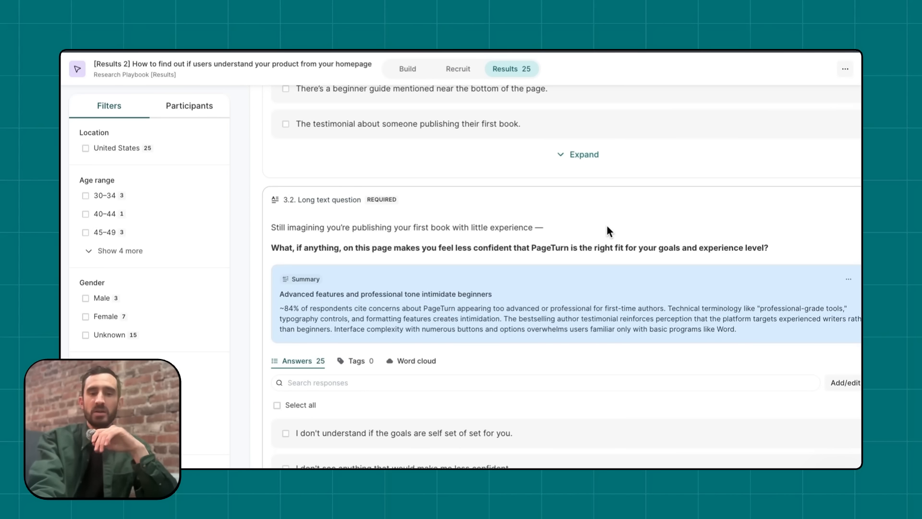
scroll(607, 224, down, 2)
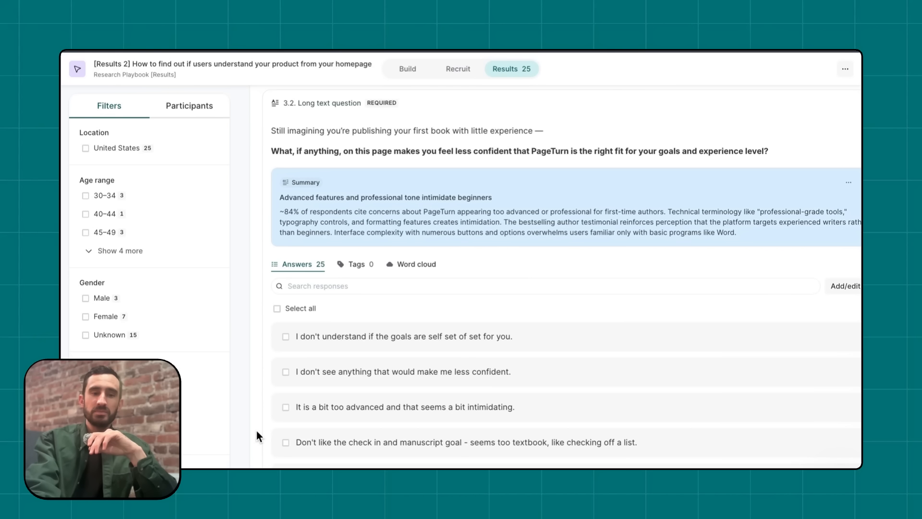
scroll(607, 324, down, 5)
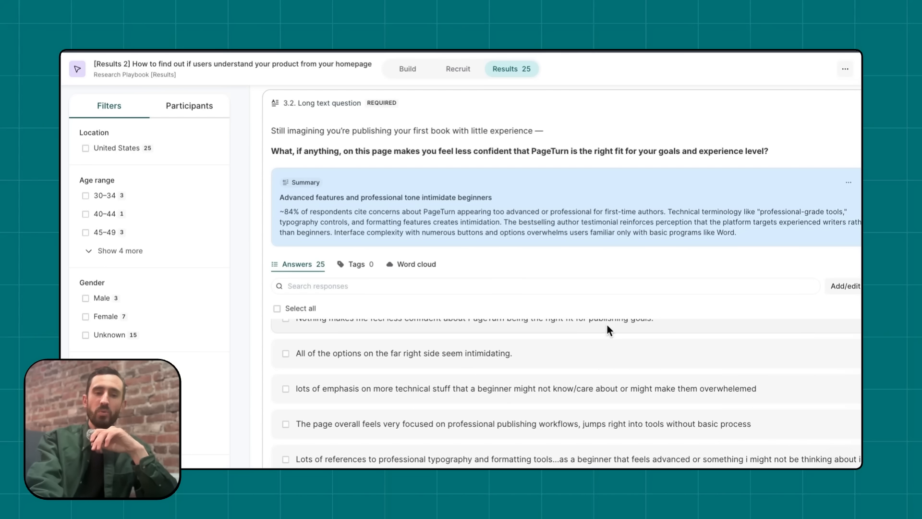
scroll(606, 324, down, 5)
Examine the question 3.3 summary and answers on what to add or change to help inexperienced authors feel more confident
scroll(565, 397, down, 3)
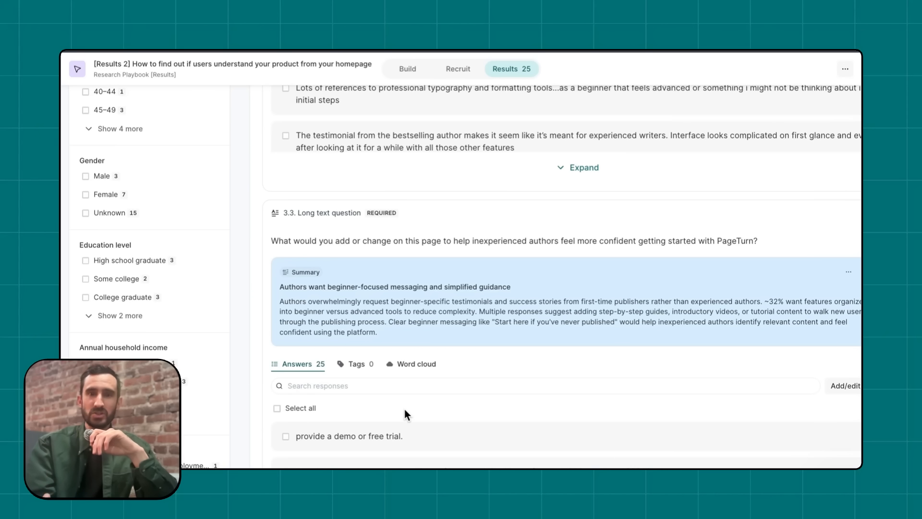
scroll(603, 313, down, 3)
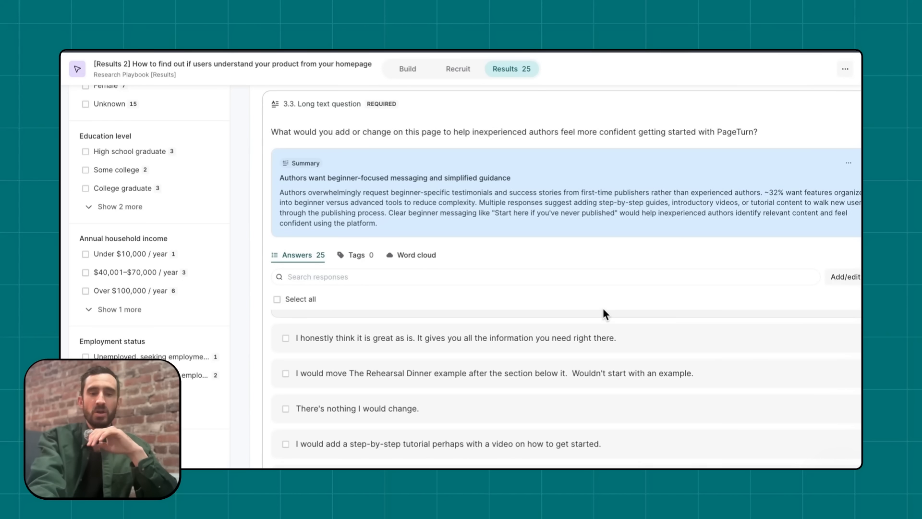
scroll(588, 234, down, 1)
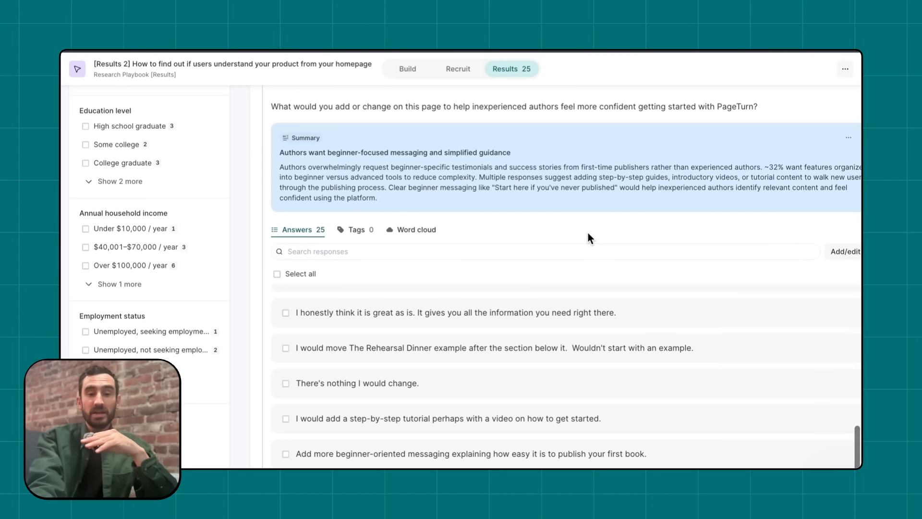
scroll(588, 234, down, 1)
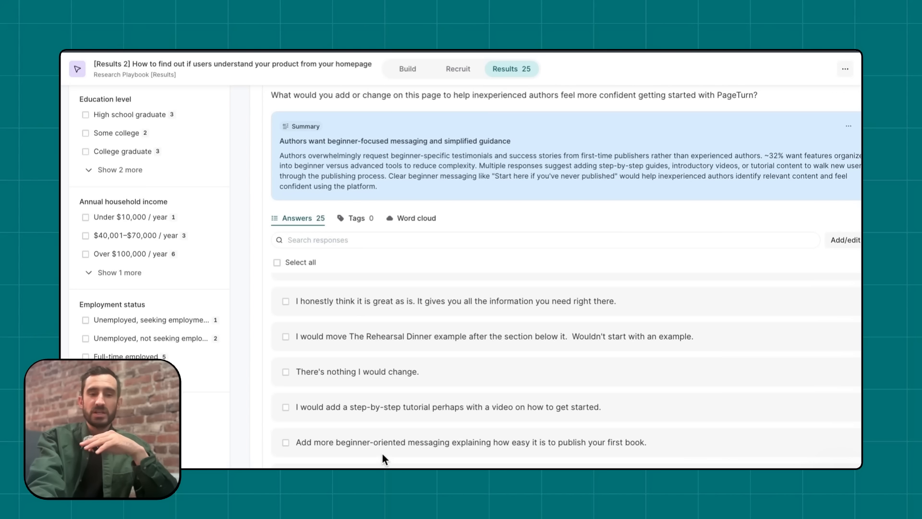